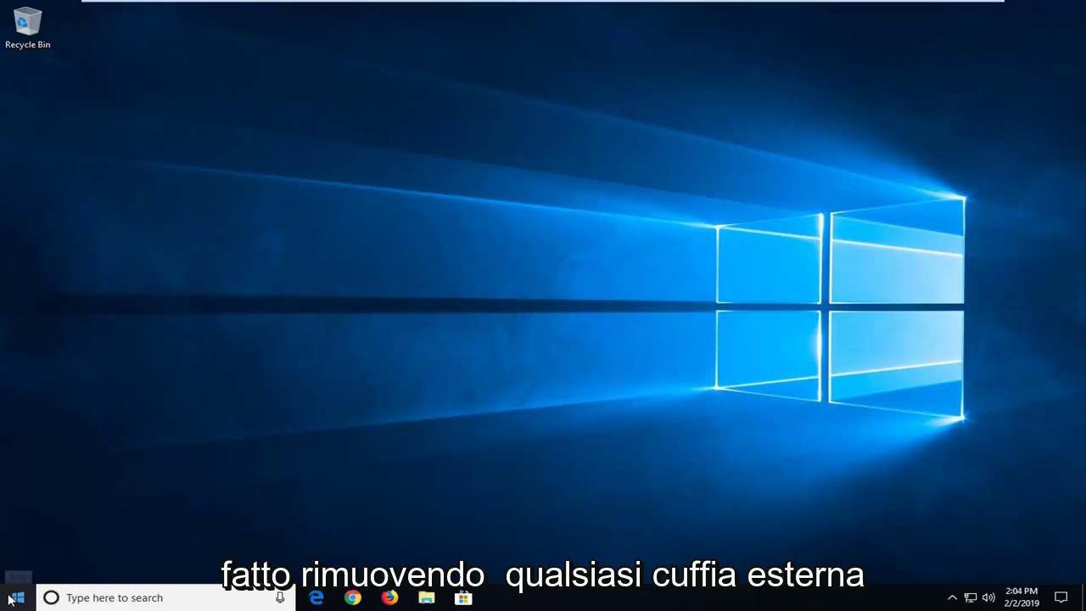
Step: Search the Start menu for 'device manager' and open the Device Manager result
left_click(11, 597)
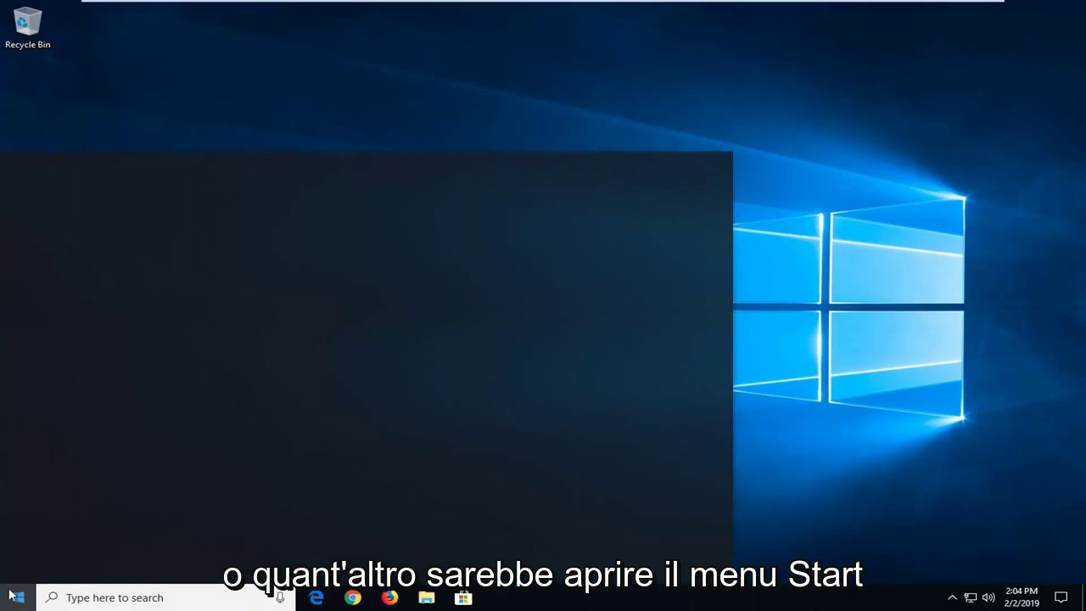
type("devic")
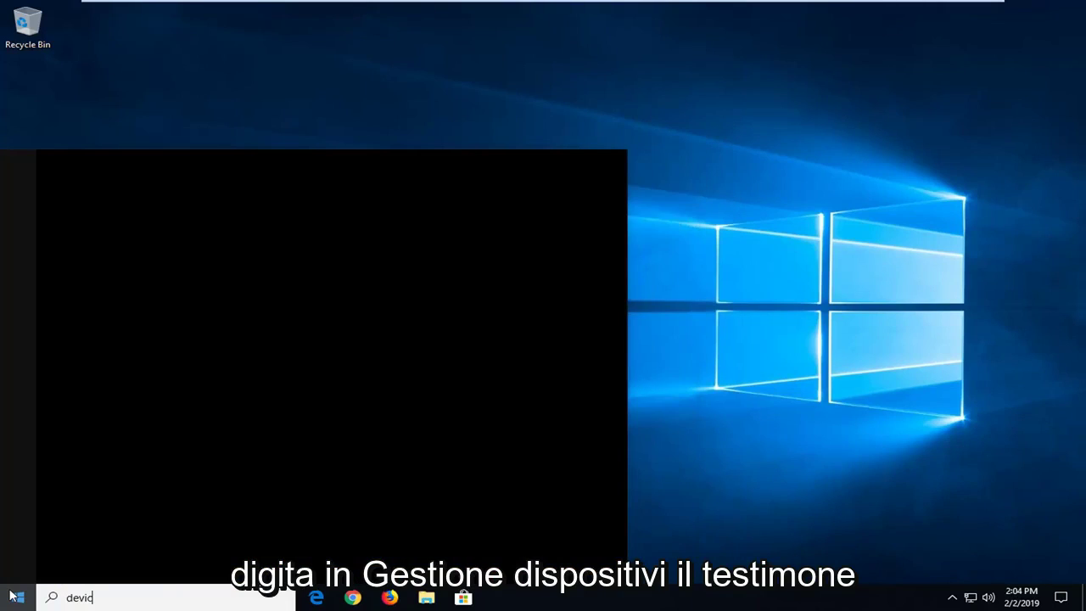
type("e manager")
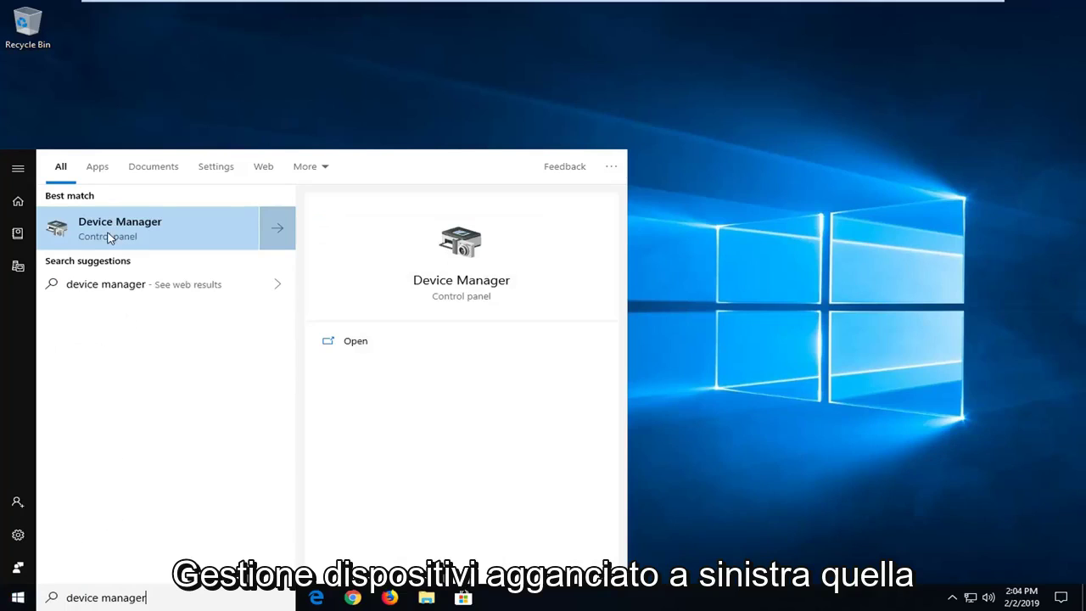
left_click(99, 234)
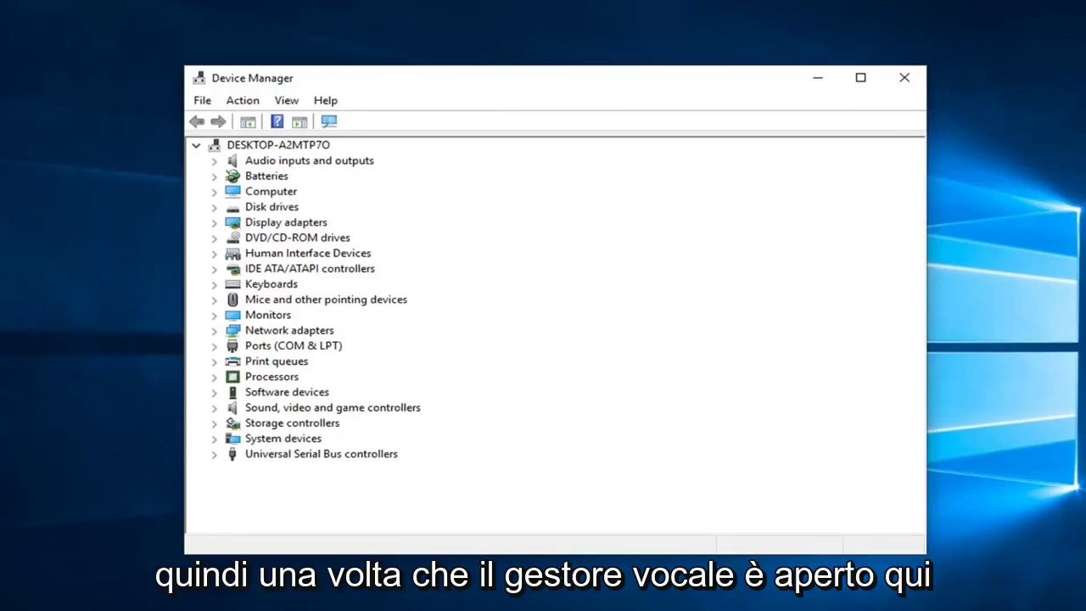
Step: Disable the High Definition Audio Device under Sound, video and game controllers, then re-enable it
left_click(259, 409)
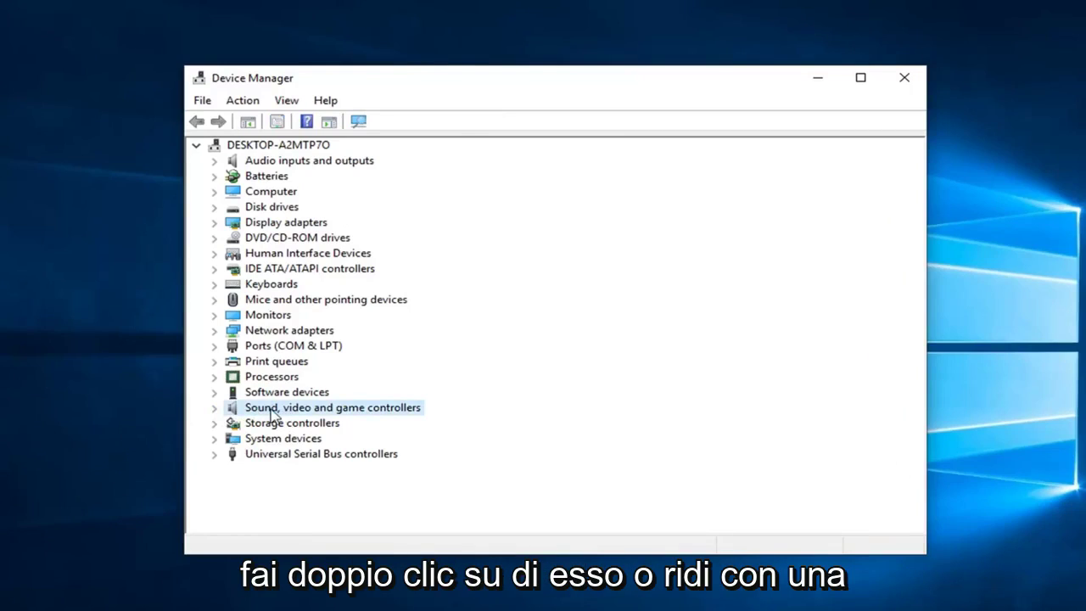
left_click(216, 408)
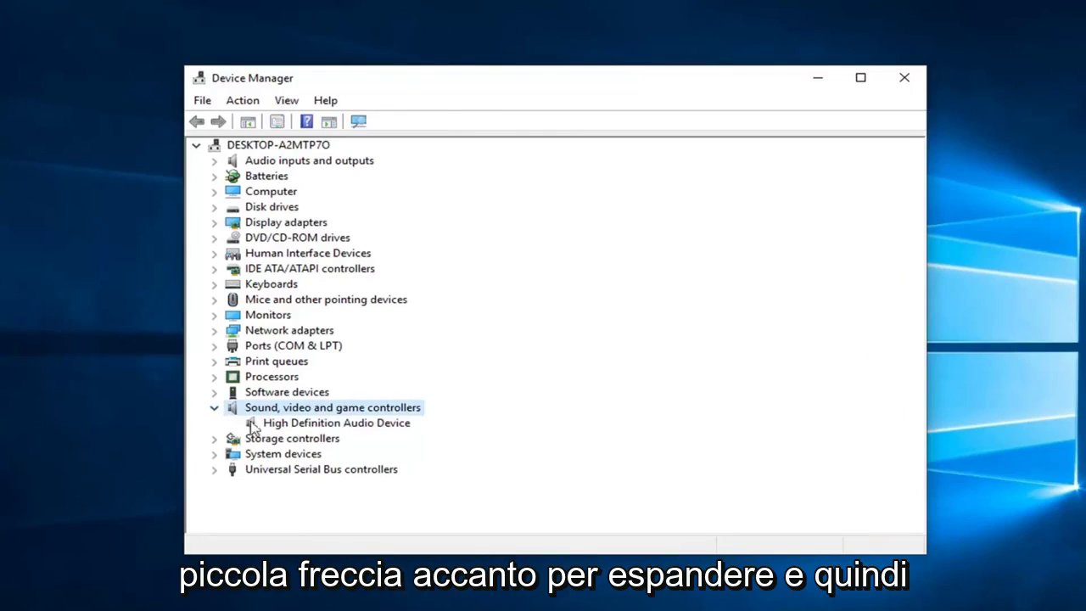
left_click(293, 425)
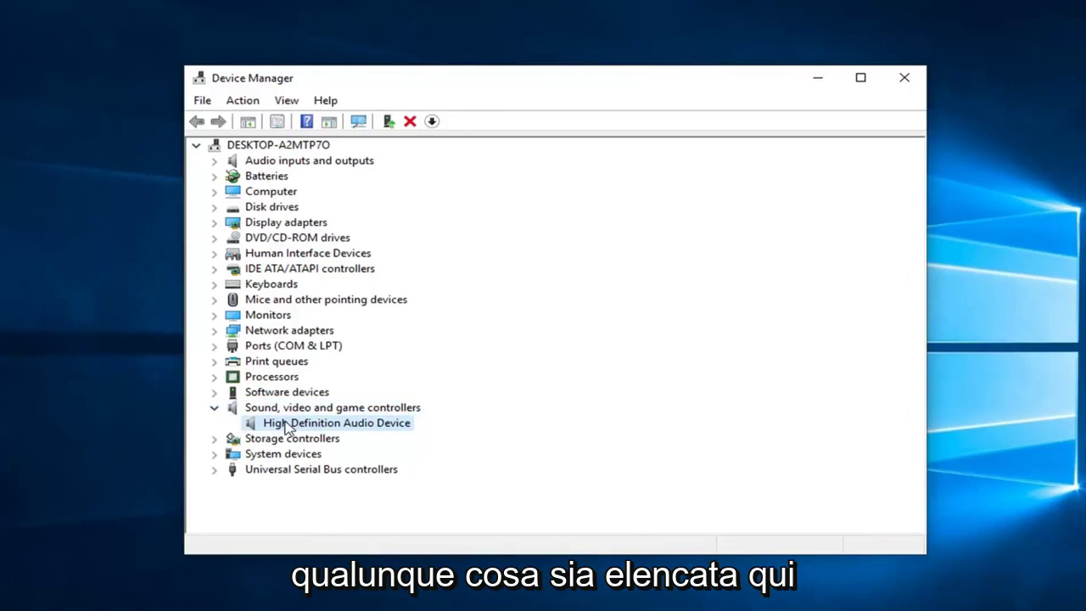
right_click(284, 430)
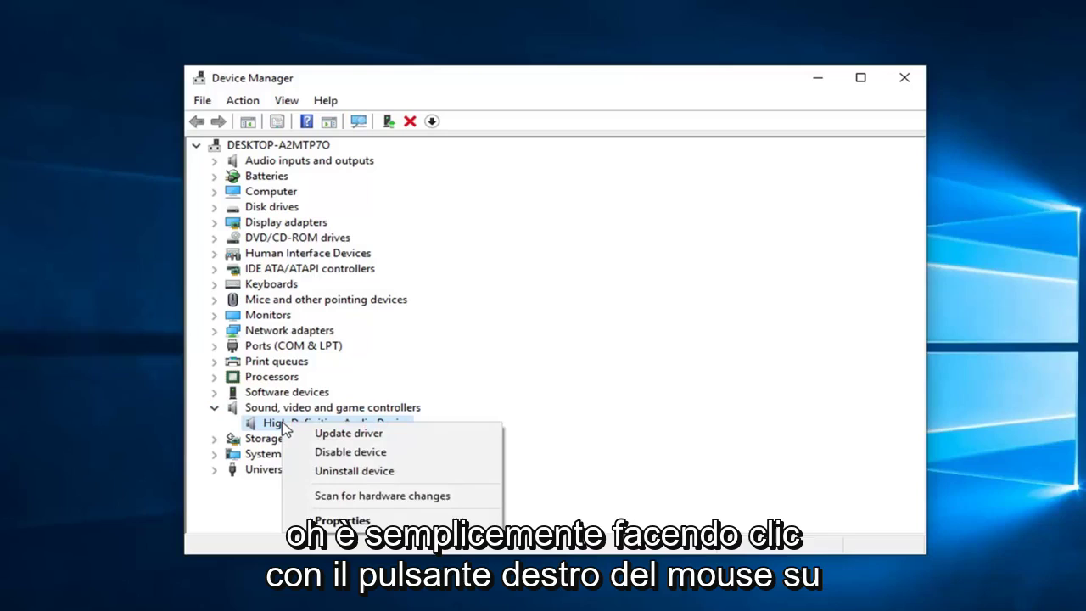
left_click(346, 454)
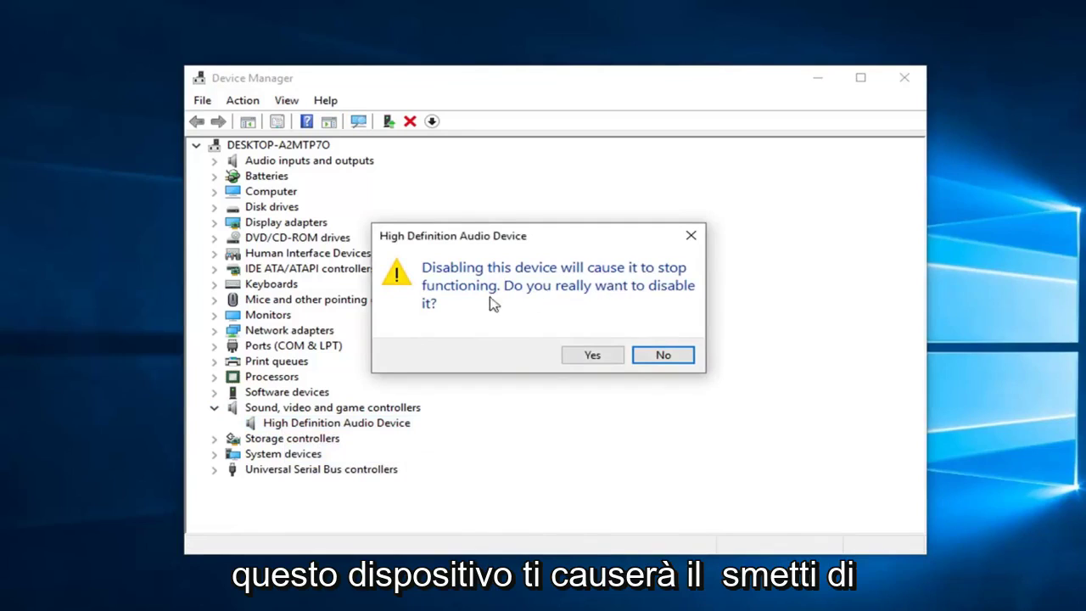
left_click(595, 357)
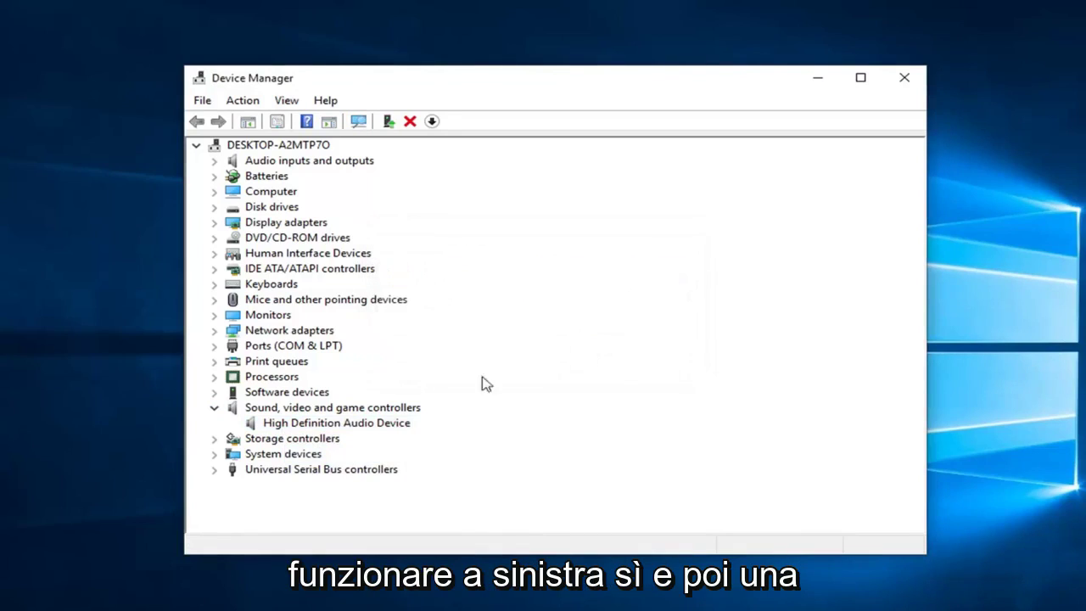
right_click(311, 430)
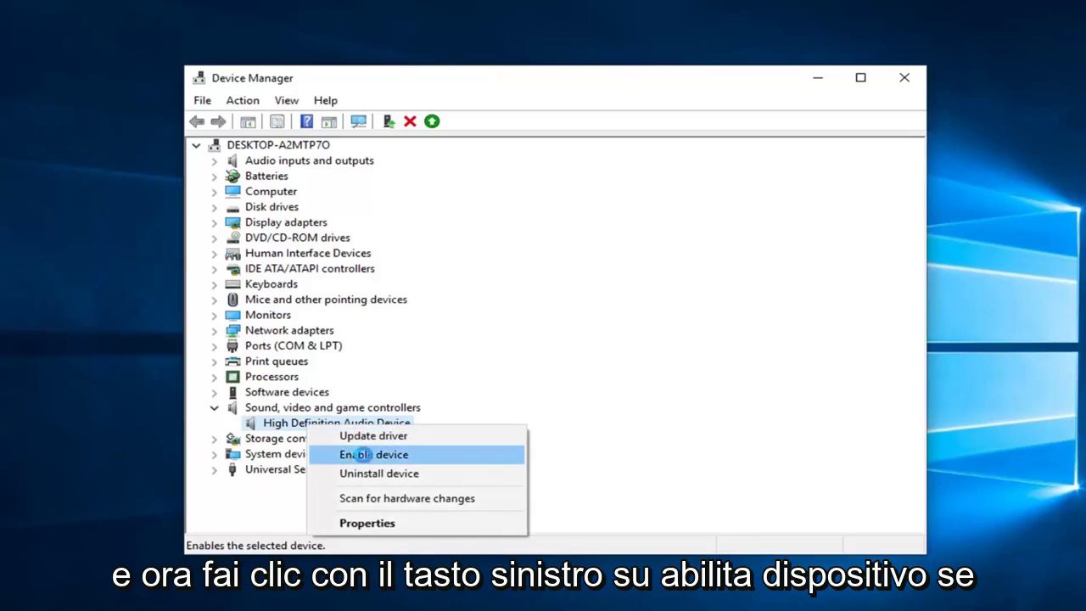
left_click(350, 454)
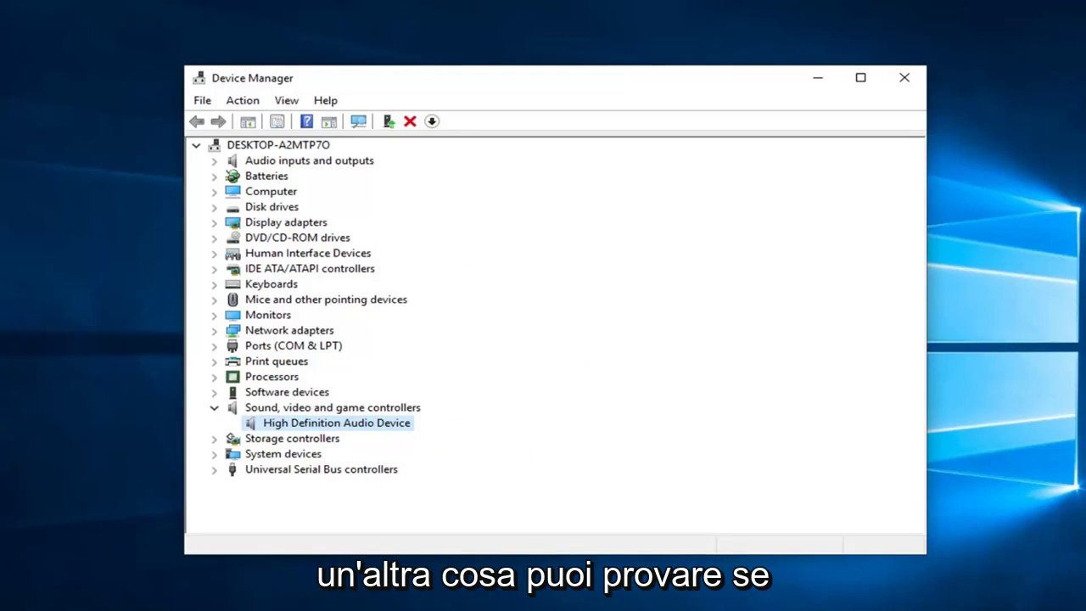
Step: Close Device Manager and run mmsys.cpl from the Run dialog to open the Sound panel
left_click(905, 78)
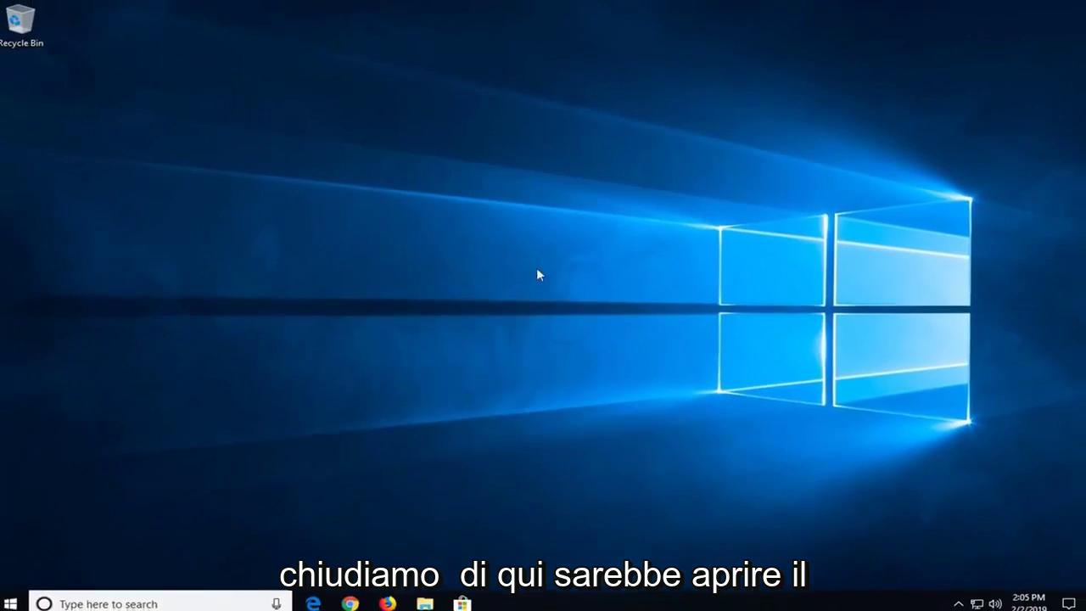
left_click(11, 603)
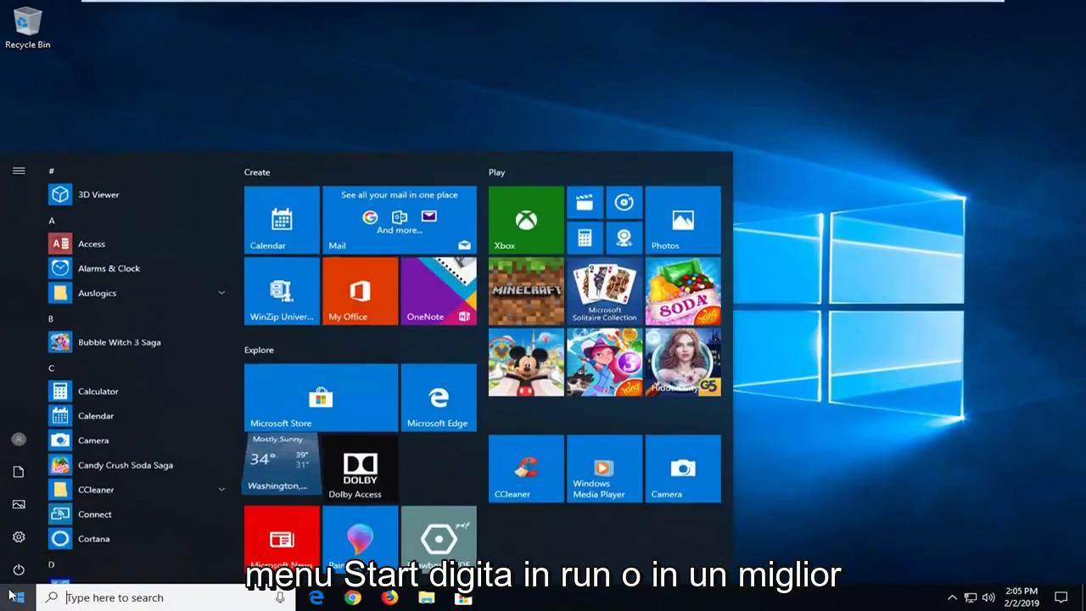
type("run")
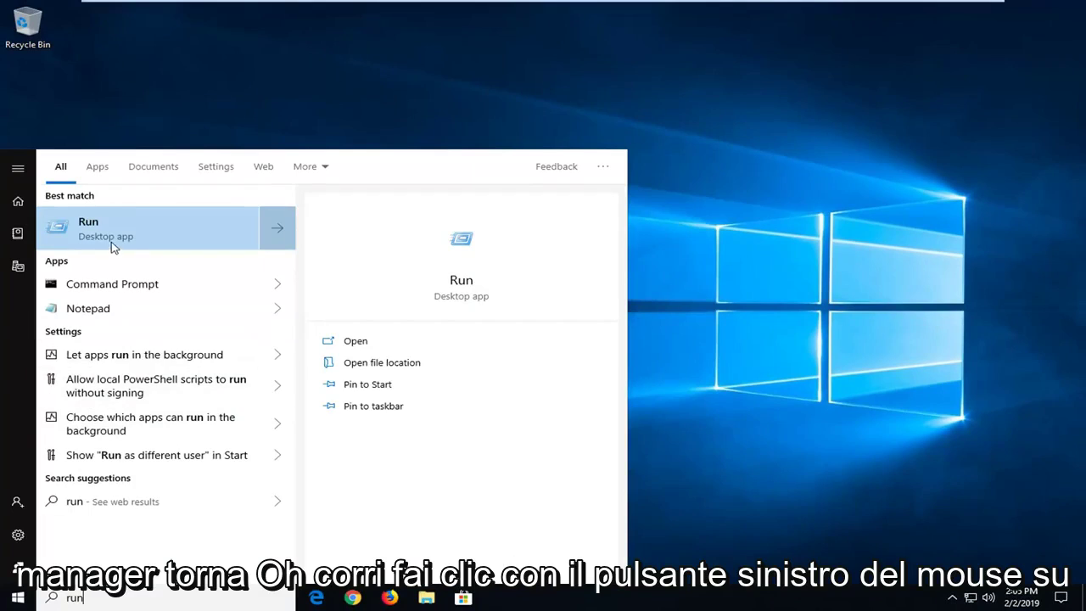
left_click(125, 236)
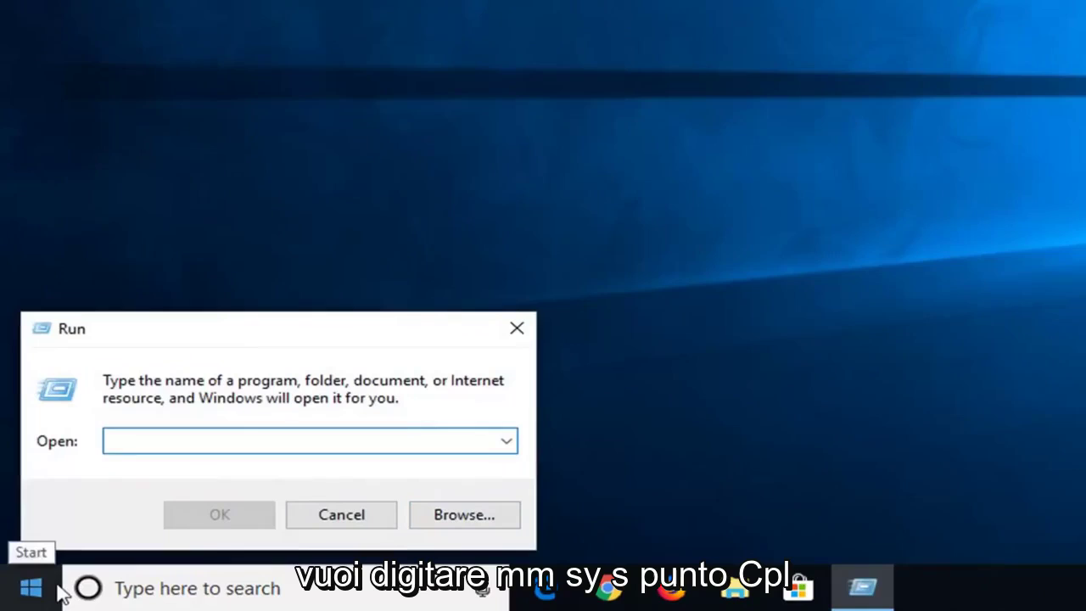
type("mm")
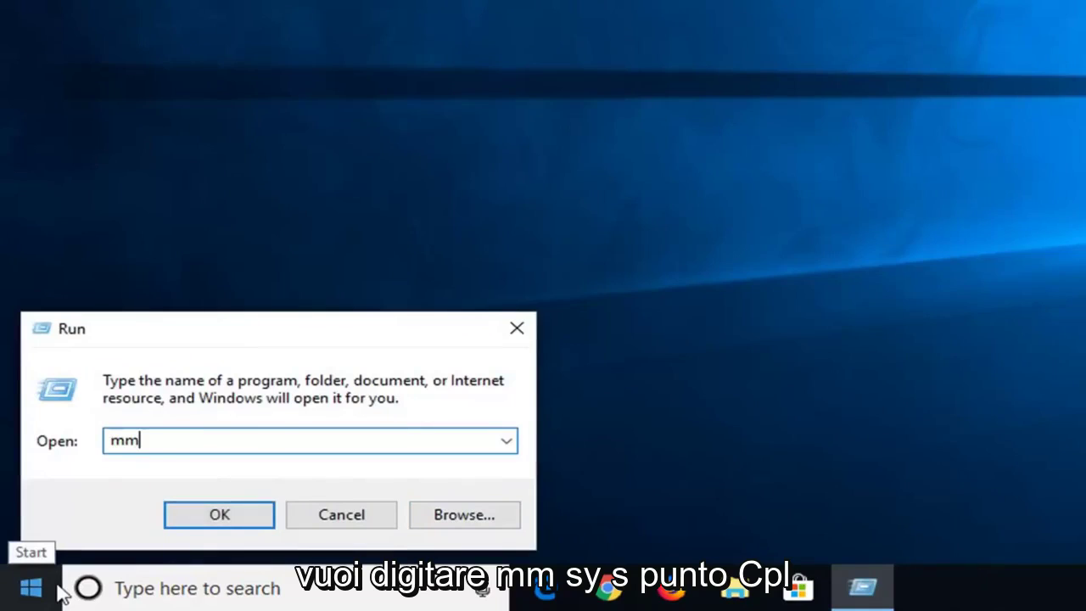
type("sys.cpl")
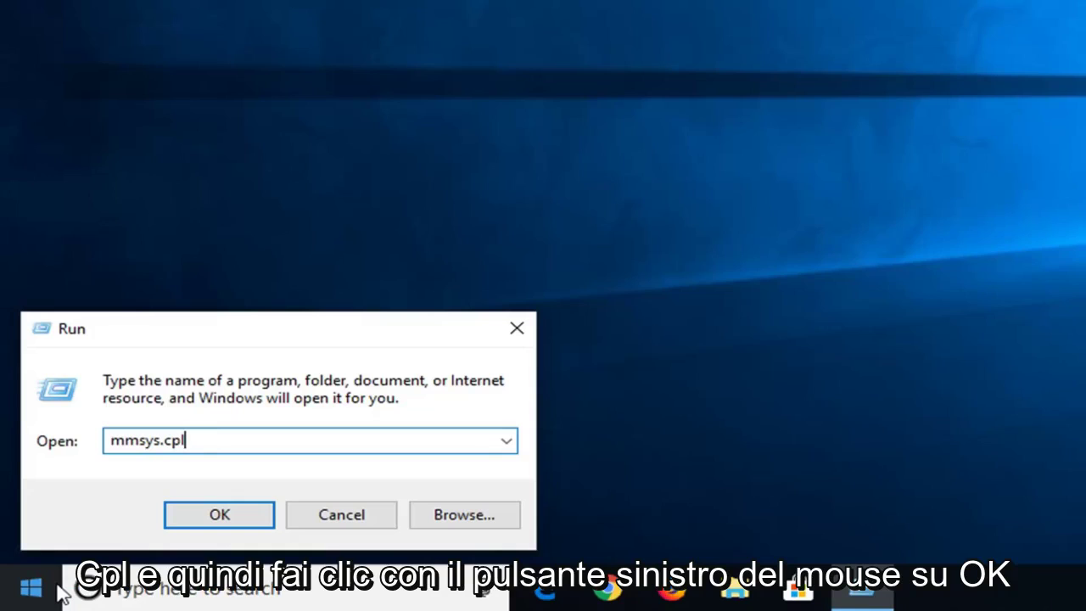
left_click(224, 516)
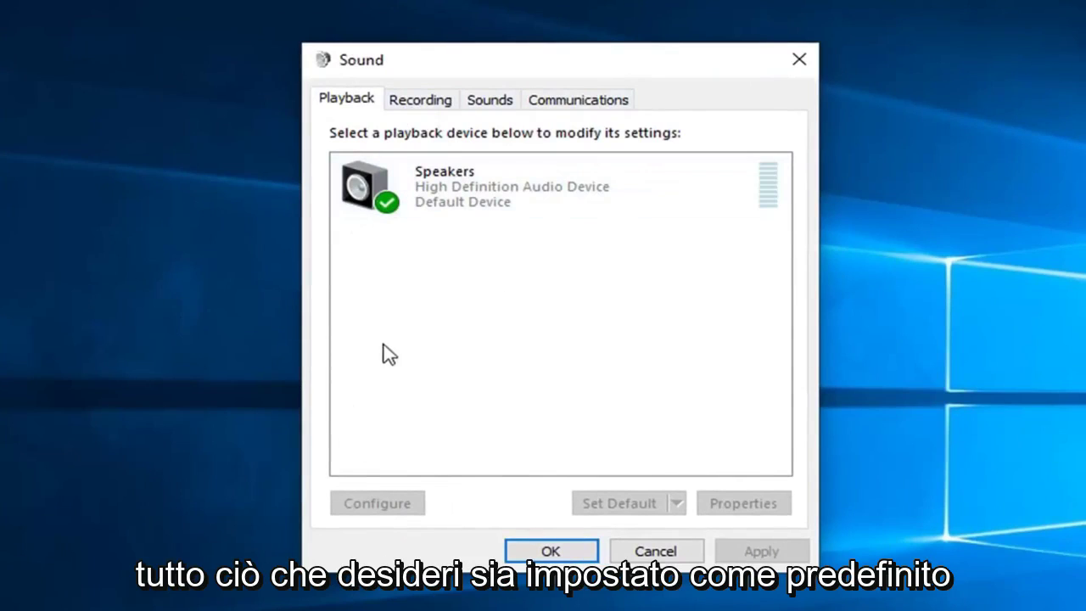
Step: Check Speakers as default playback and Microphone as recording device, then reselect Speakers
left_click(473, 188)
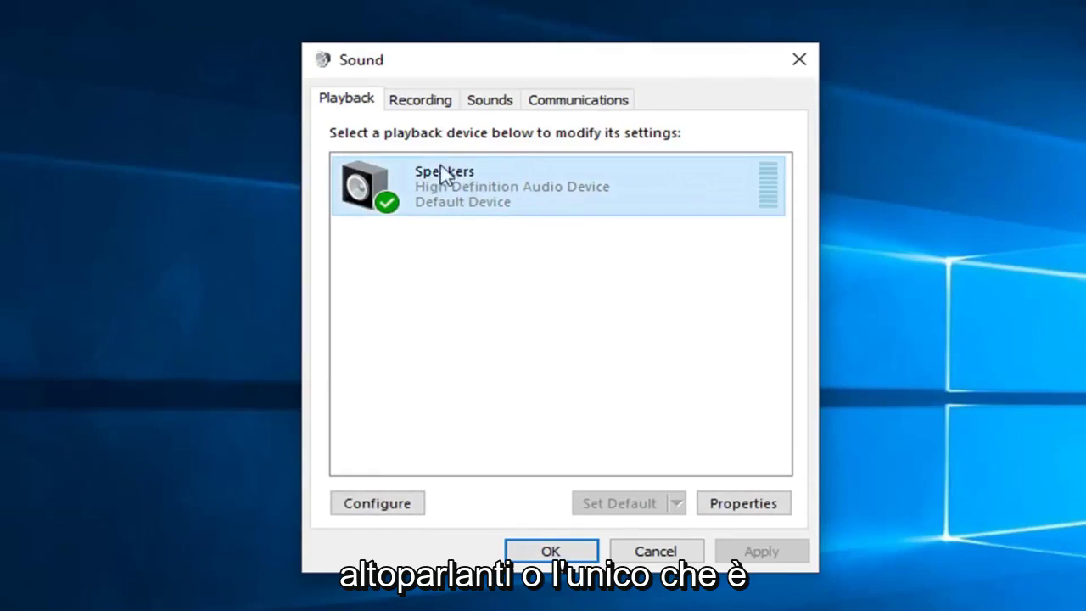
left_click(421, 103)
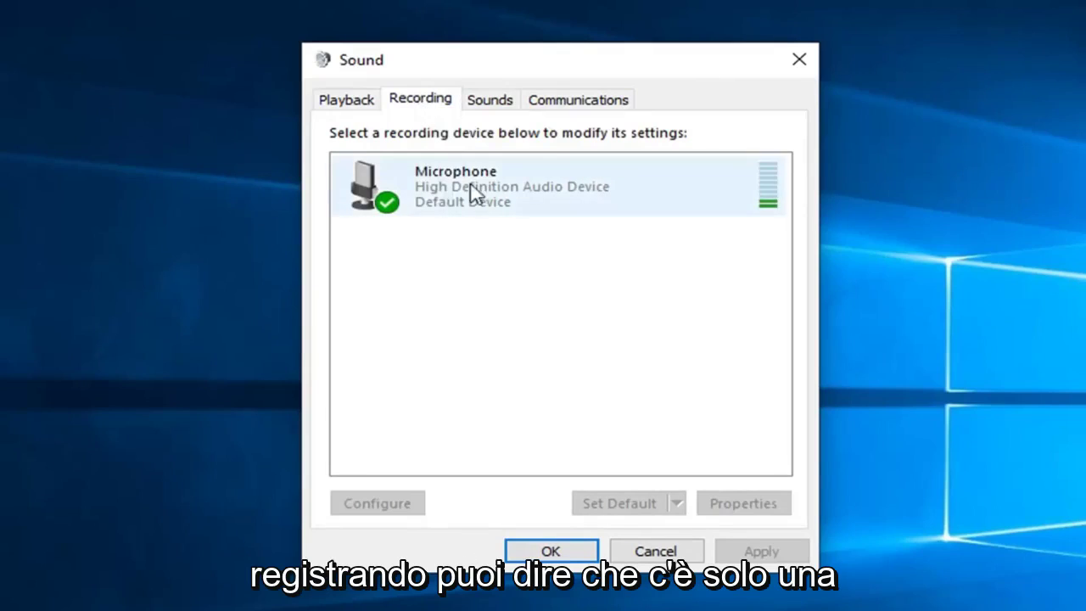
left_click(572, 201)
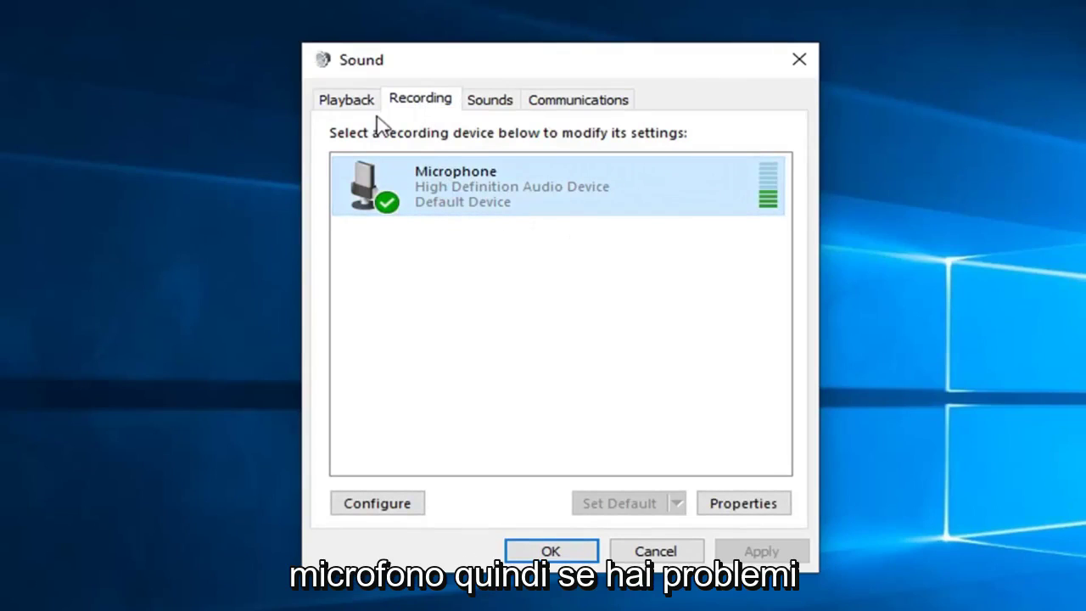
left_click(346, 108)
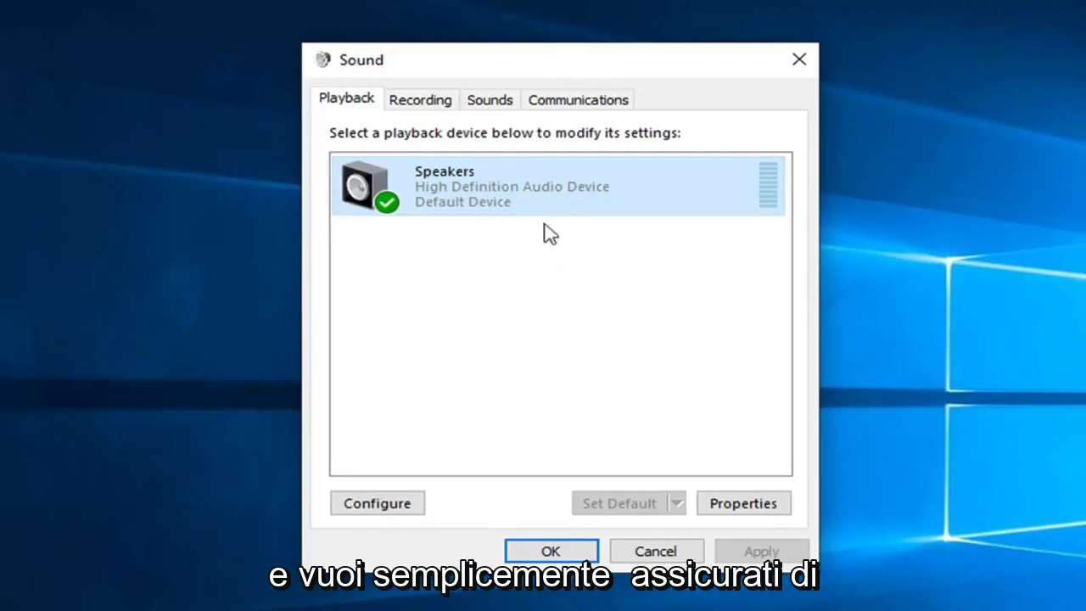
left_click(507, 238)
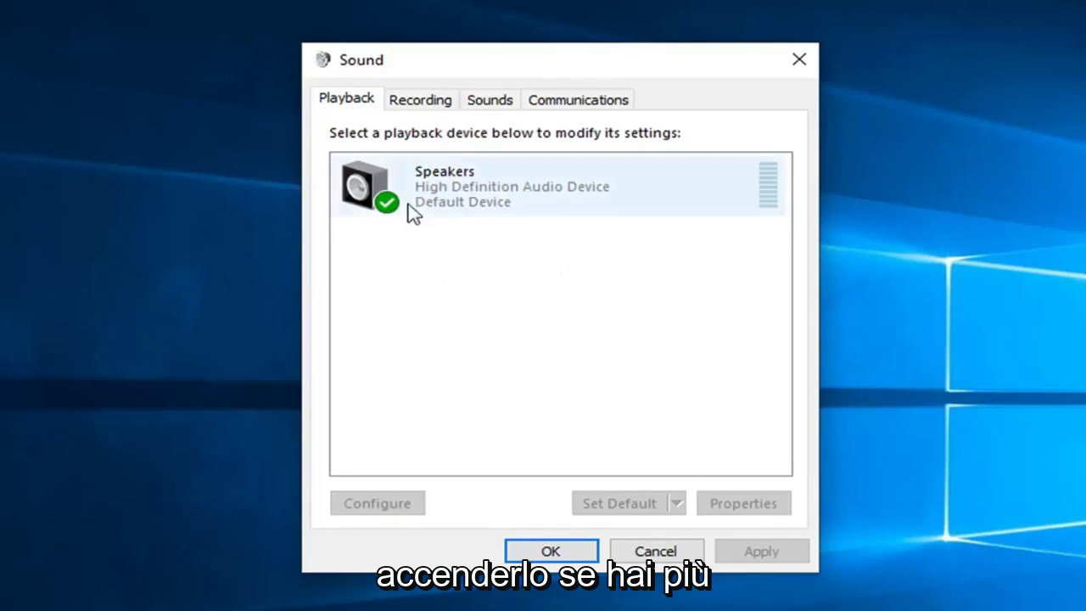
left_click(451, 185)
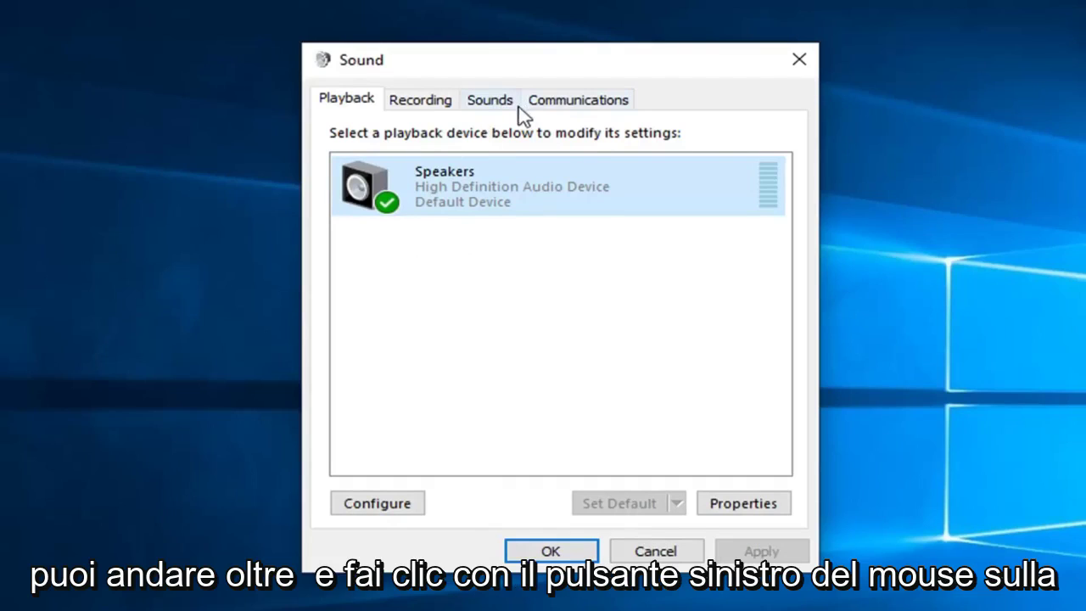
Step: In Speakers Properties' Advanced tab, keep the default format at 16 bit, 48000 Hz (DVD Quality)
left_click(745, 504)
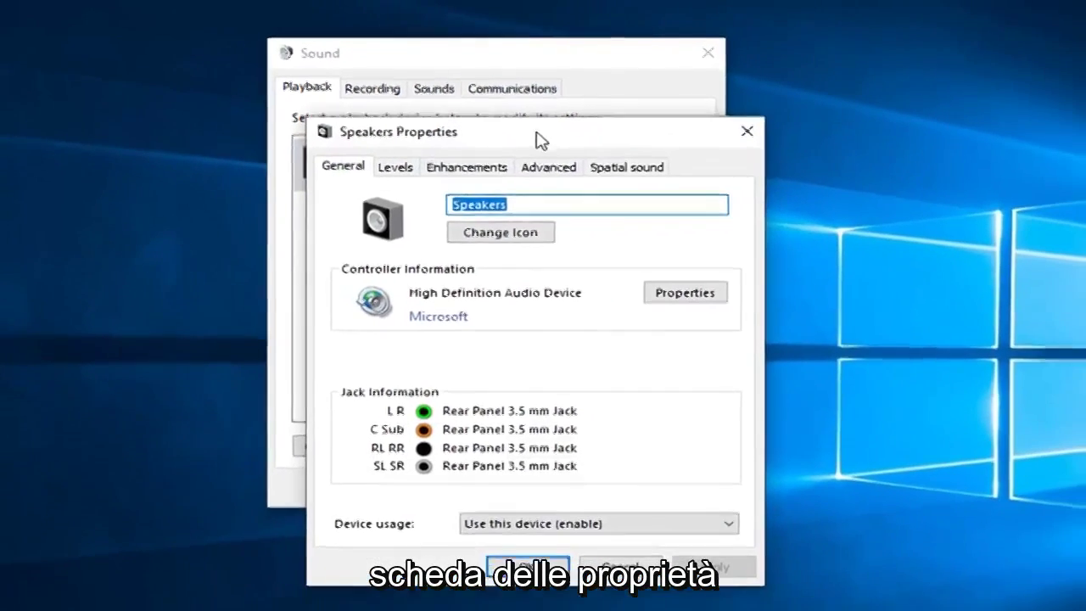
left_click_drag(586, 144, 543, 298)
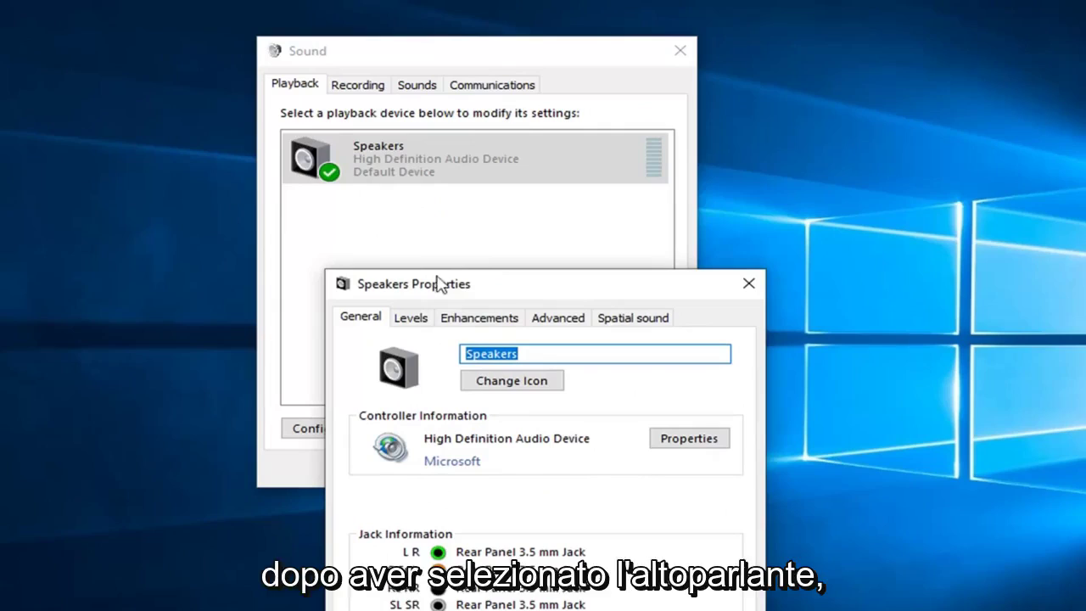
left_click_drag(453, 292, 389, 81)
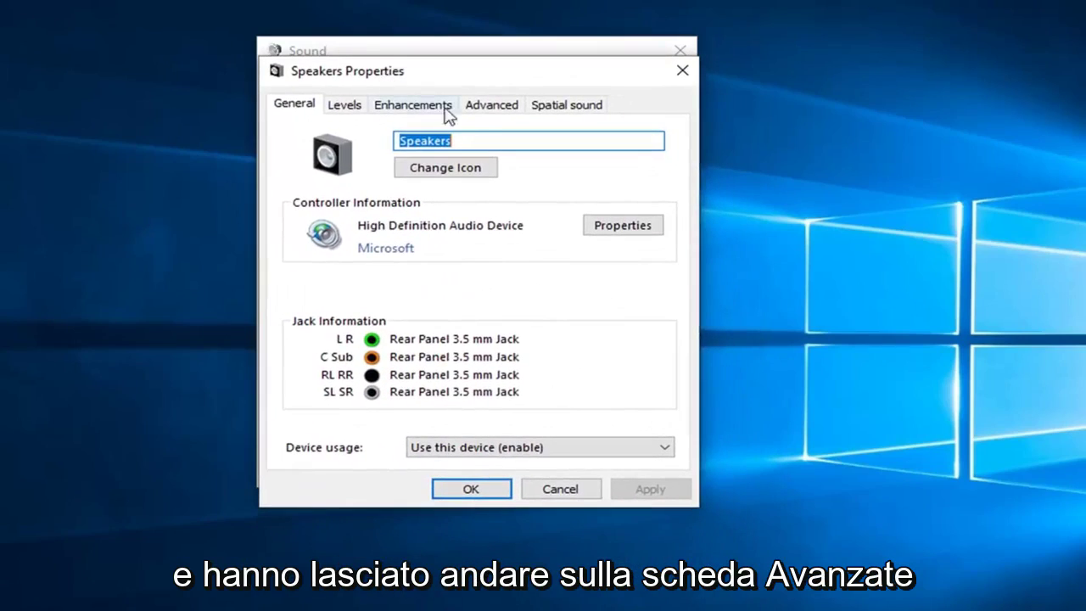
left_click(485, 110)
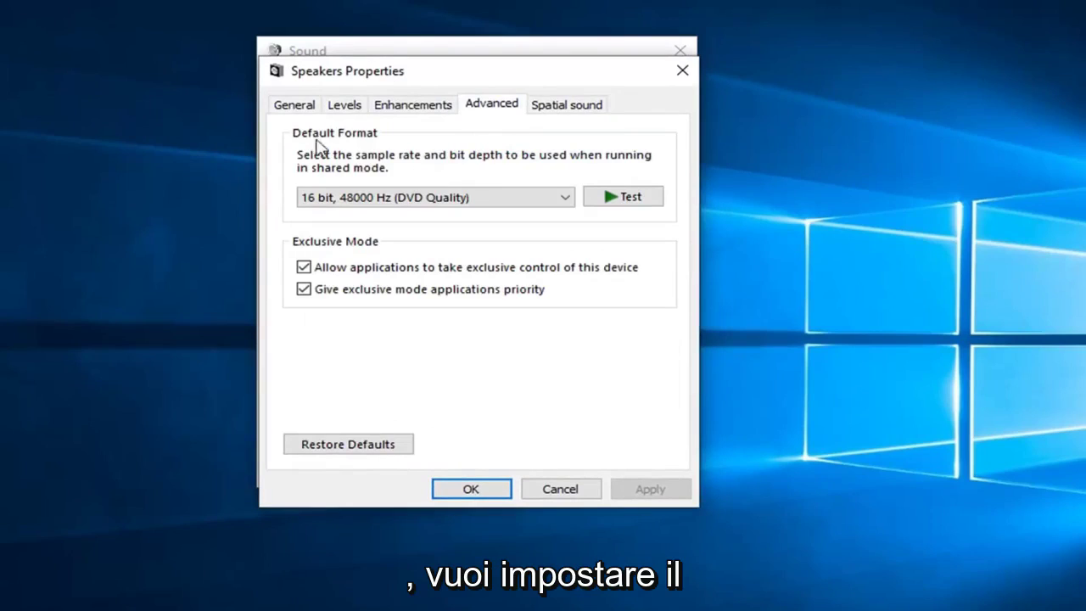
left_click(384, 200)
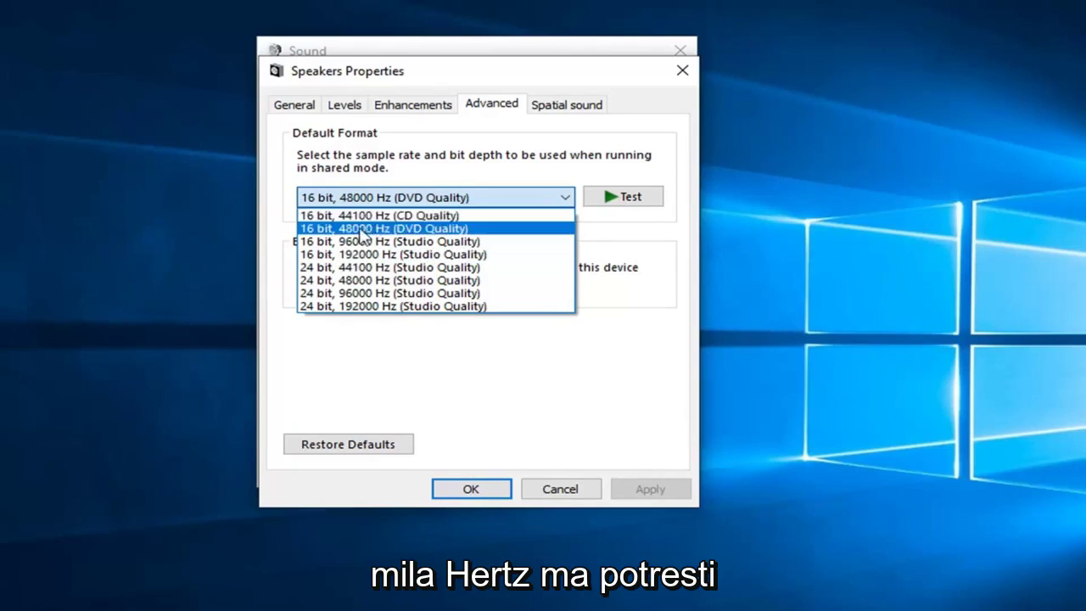
left_click(499, 165)
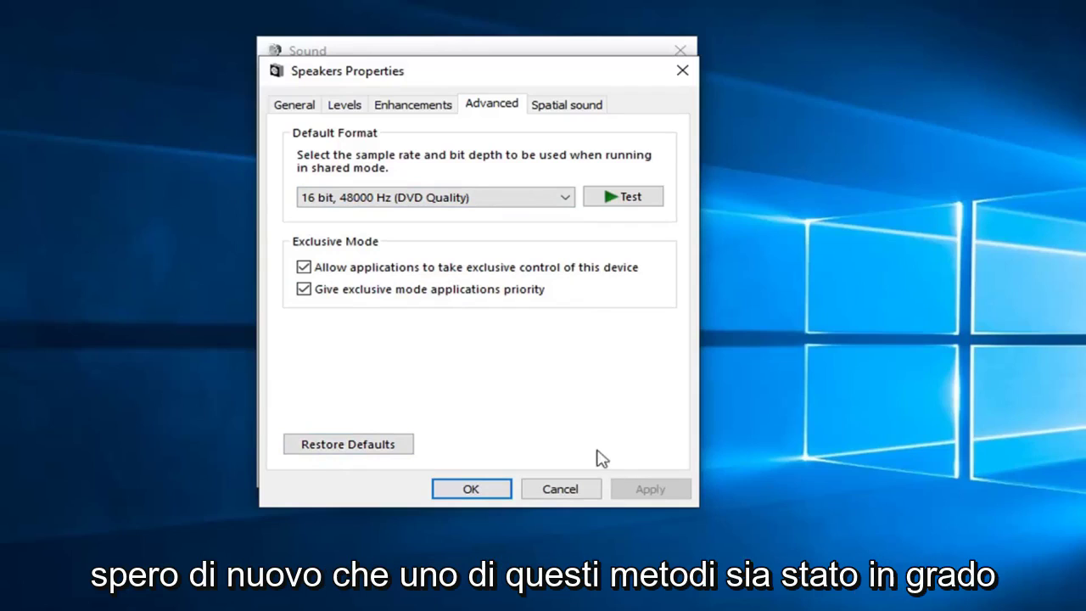
Step: Confirm and close the Speakers Properties and Sound dialogs with OK
left_click(470, 490)
left_click(472, 451)
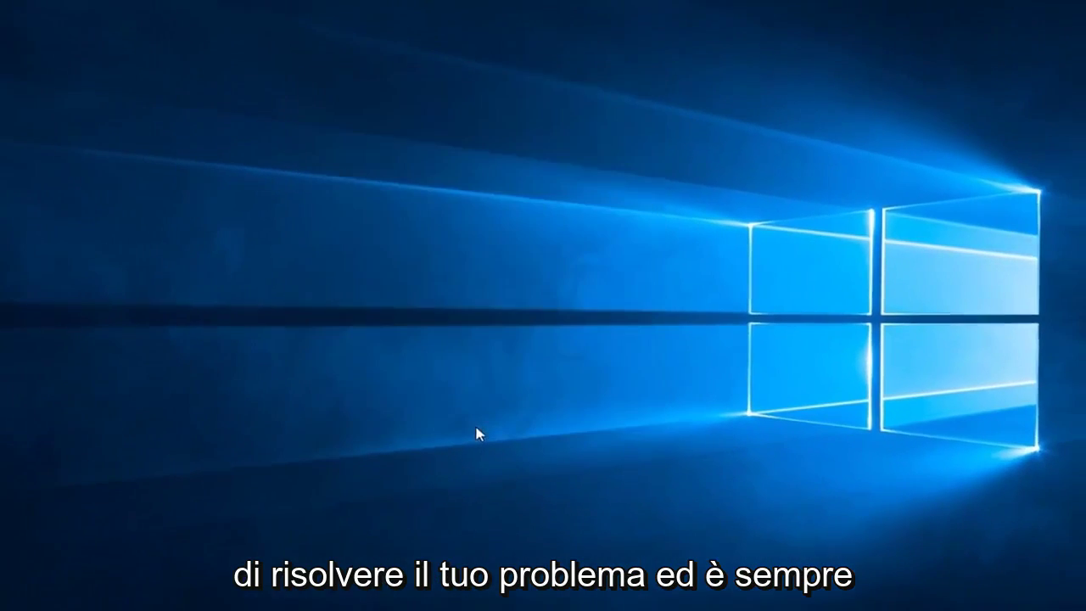